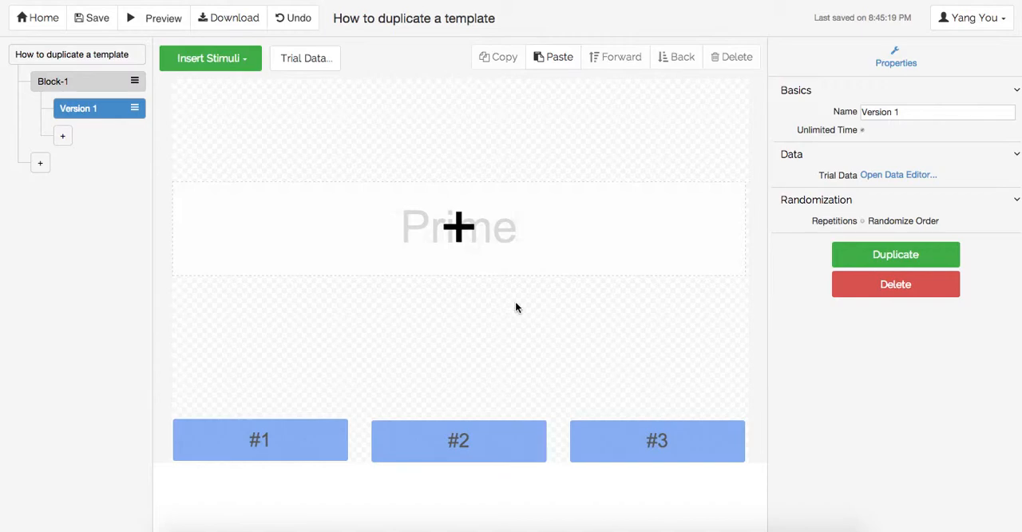
Step: Separate the overlapping stimuli by placing the plus sign above, Prime in the middle and Target below on the canvas
{"action": "left_click_drag", "start_coordinate": [482, 239], "coordinate": [474, 150]}
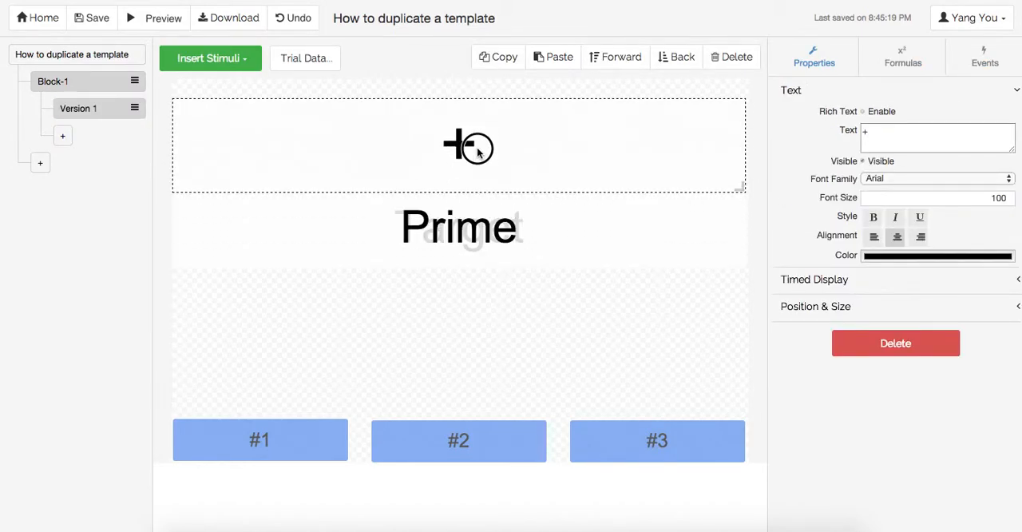
{"action": "left_click_drag", "start_coordinate": [463, 232], "coordinate": [463, 297]}
{"action": "left_click", "coordinate": [463, 229]}
{"action": "left_click_drag", "start_coordinate": [463, 237], "coordinate": [463, 336]}
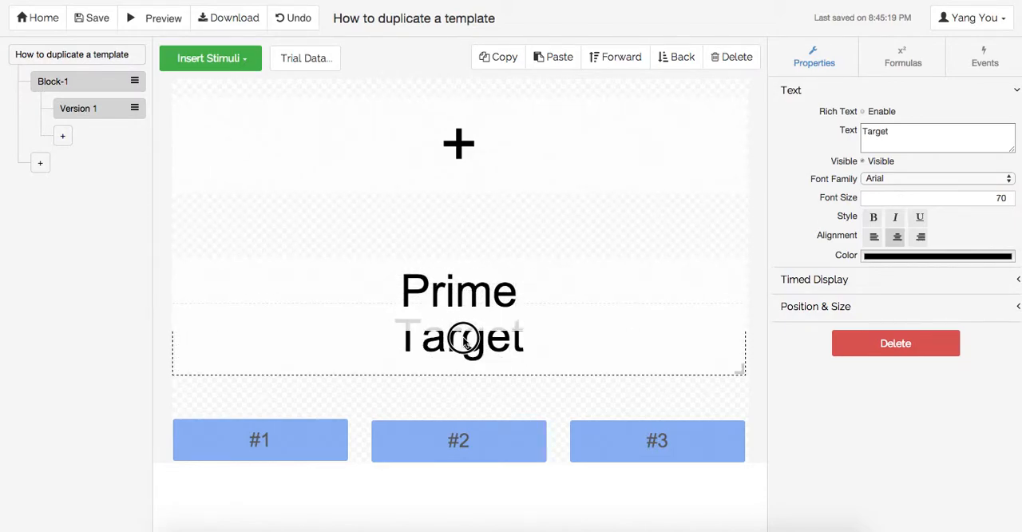
{"action": "left_click", "coordinate": [463, 244]}
{"action": "left_click_drag", "start_coordinate": [463, 244], "coordinate": [464, 231]}
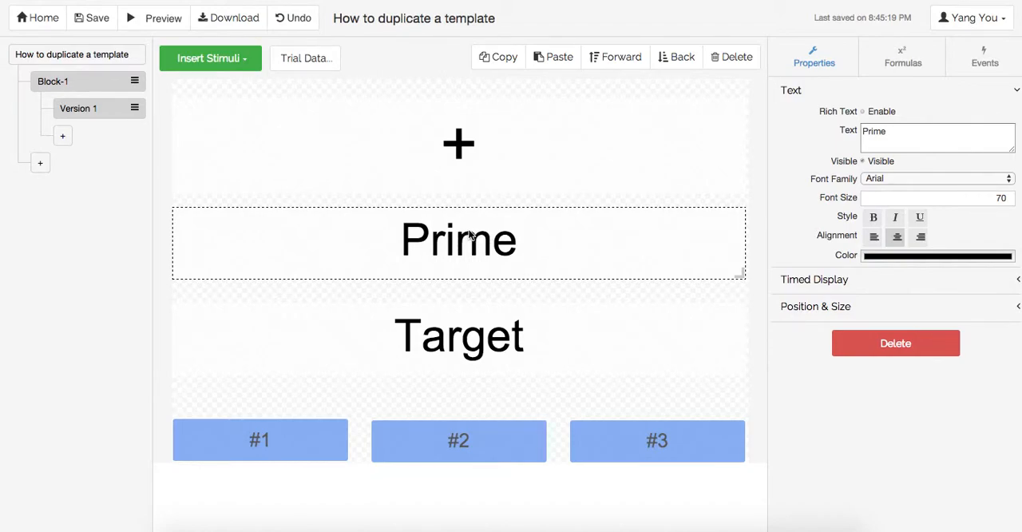
Step: Fill the target column of Version 1's trial data with a, b and c for prime rows 1, 2 and 3
{"action": "left_click", "coordinate": [319, 65]}
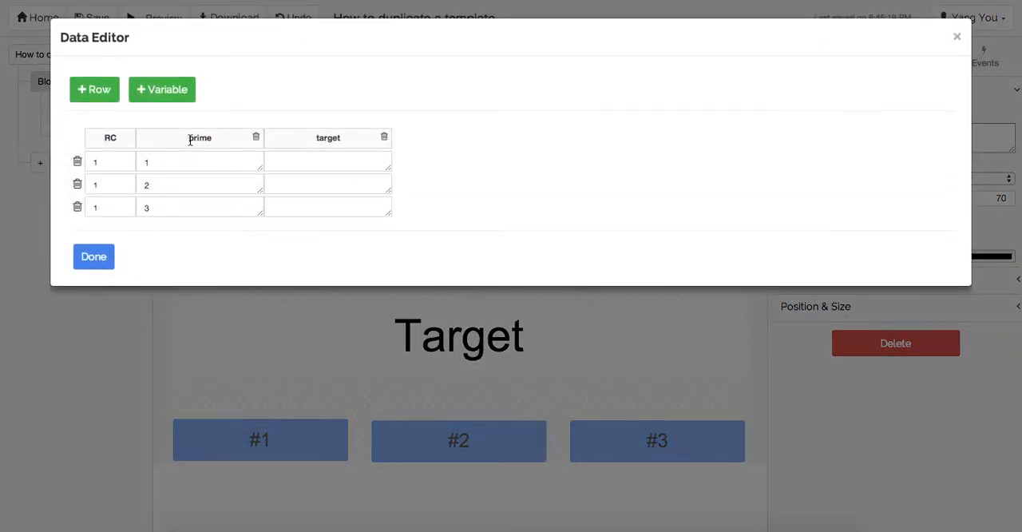
{"action": "left_click", "coordinate": [163, 164]}
{"action": "left_click", "coordinate": [157, 189]}
{"action": "left_click", "coordinate": [156, 209]}
{"action": "left_click", "coordinate": [290, 166]}
{"action": "type", "text": "e"}
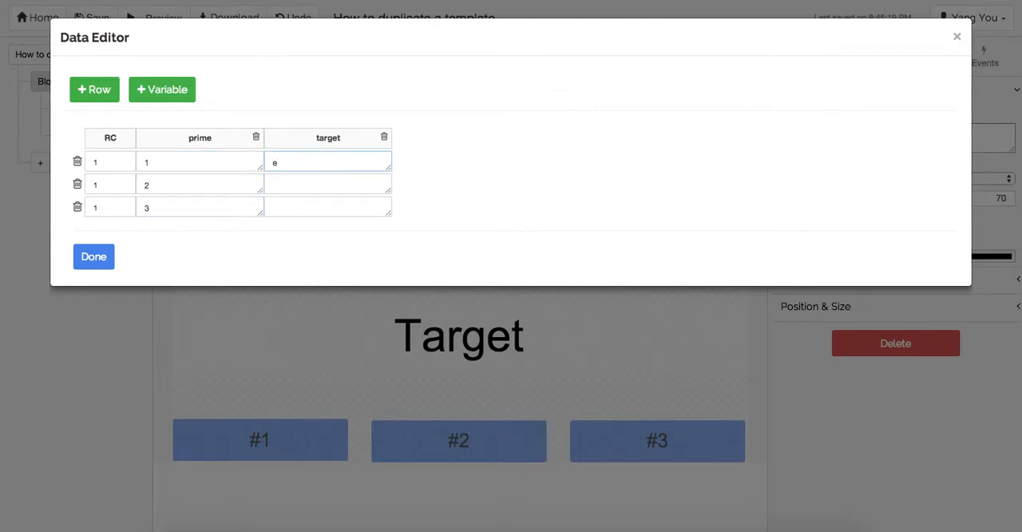
{"action": "type", "text": "a"}
{"action": "left_click", "coordinate": [302, 186]}
{"action": "type", "text": "b"}
{"action": "left_click", "coordinate": [293, 204]}
{"action": "type", "text": "c"}
{"action": "left_click", "coordinate": [101, 260]}
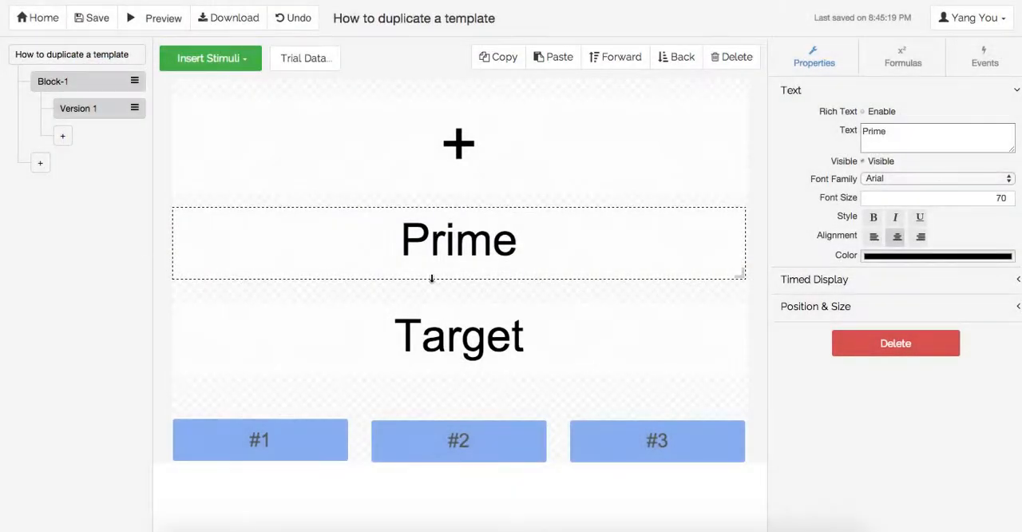
Step: Stack the Target text and the plus sign back over Prime, and review the prime and target rows in the trial data
{"action": "left_click_drag", "start_coordinate": [516, 351], "coordinate": [522, 258]}
{"action": "left_click", "coordinate": [282, 57]}
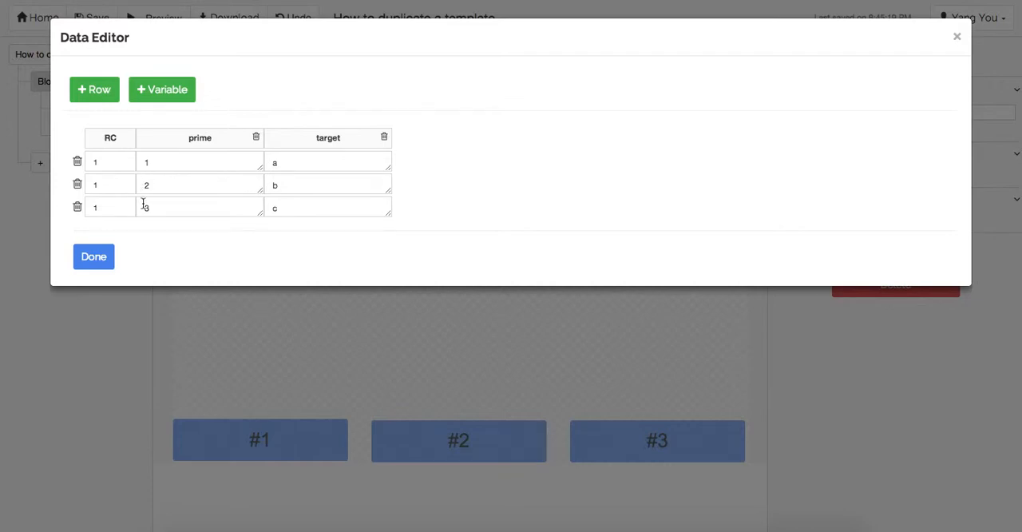
{"action": "left_click", "coordinate": [100, 256]}
{"action": "left_click_drag", "start_coordinate": [475, 156], "coordinate": [482, 247]}
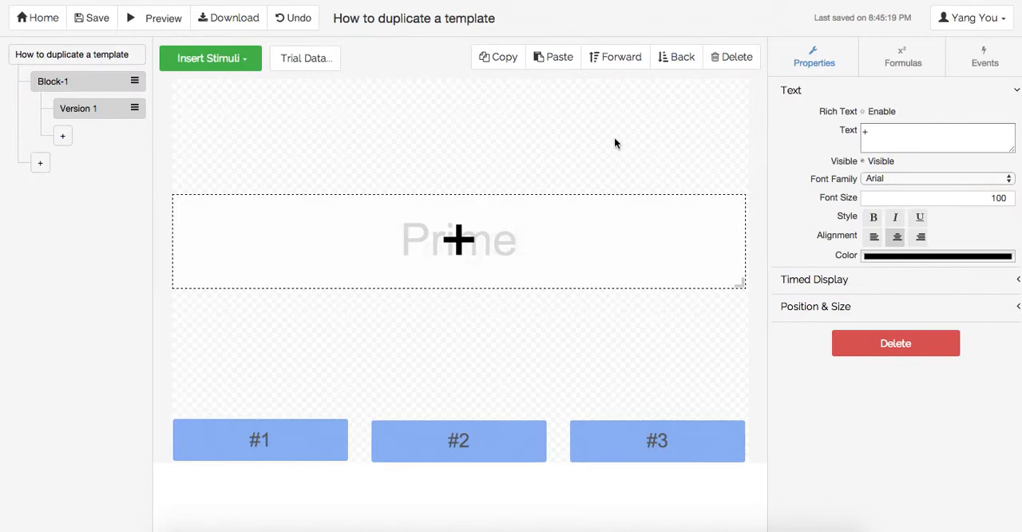
{"action": "left_click", "coordinate": [304, 70]}
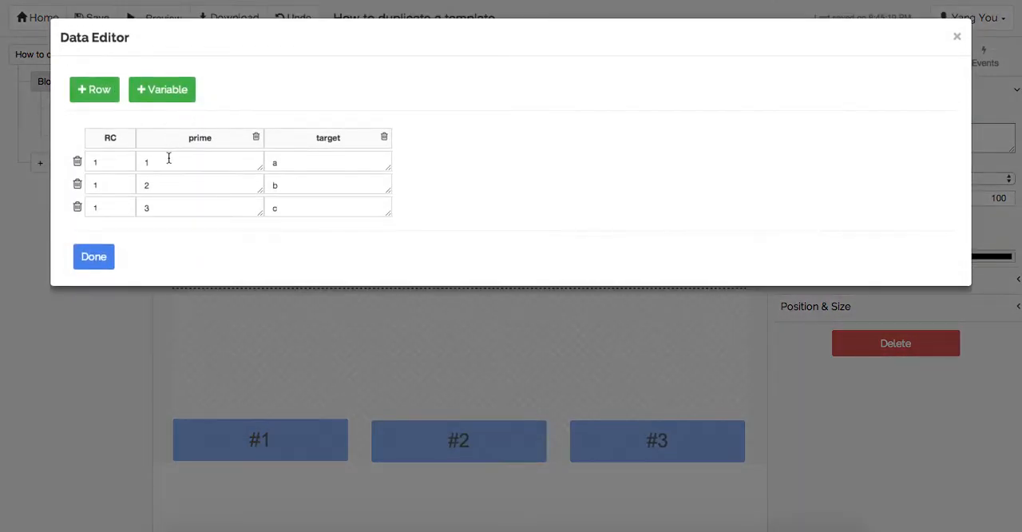
{"action": "left_click", "coordinate": [97, 257]}
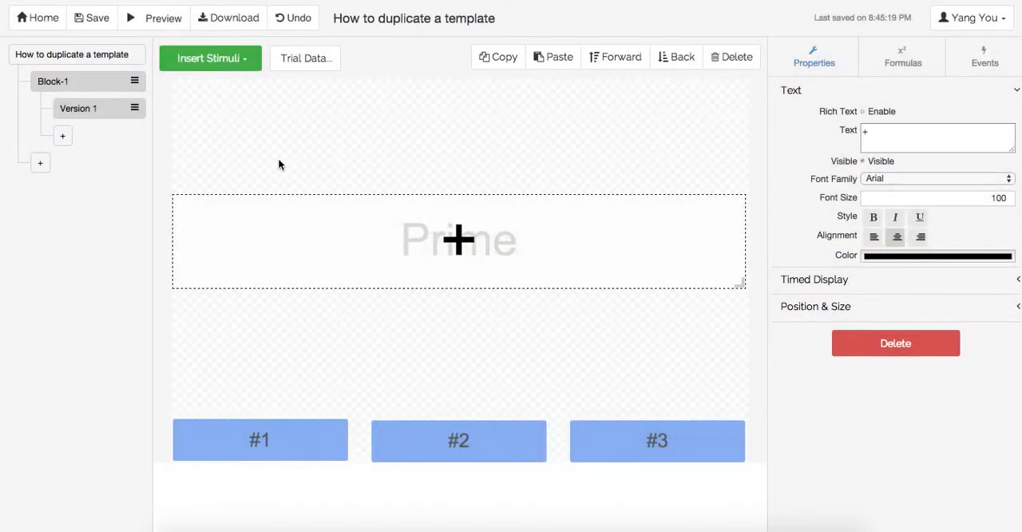
Step: Duplicate the Version 1 trial twice so that Block-1 holds three versions
{"action": "left_click", "coordinate": [89, 117]}
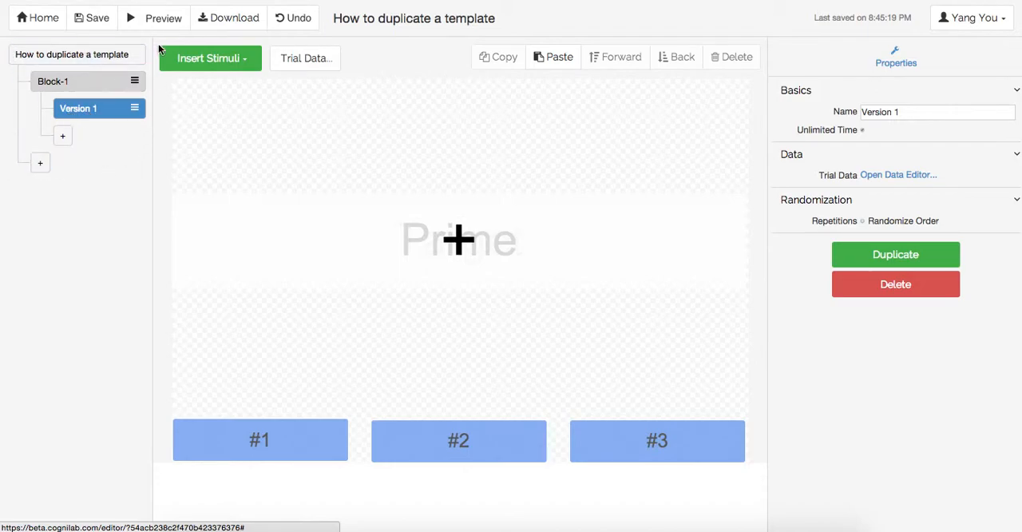
{"action": "left_click", "coordinate": [90, 57]}
{"action": "left_click", "coordinate": [88, 88]}
{"action": "left_click", "coordinate": [81, 112]}
{"action": "left_click", "coordinate": [870, 255]}
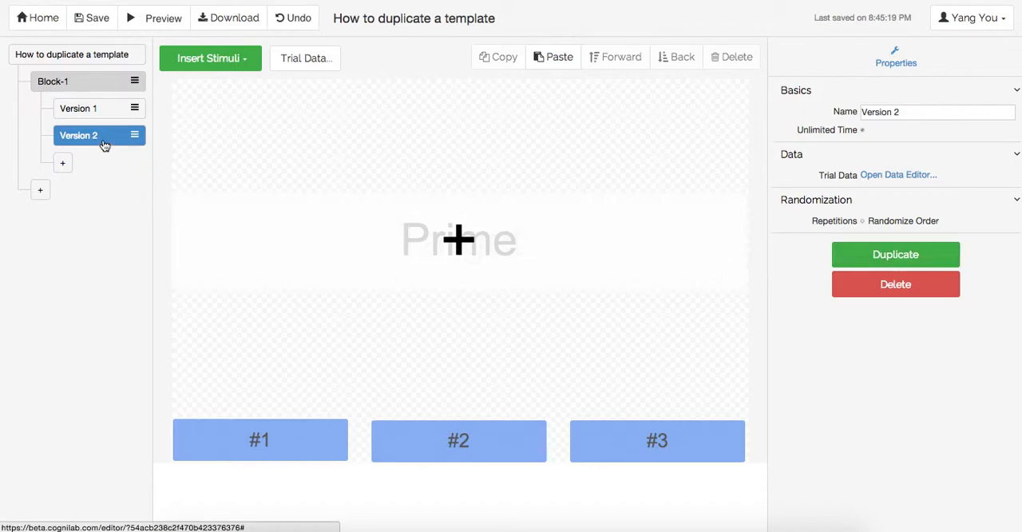
{"action": "left_click", "coordinate": [864, 255]}
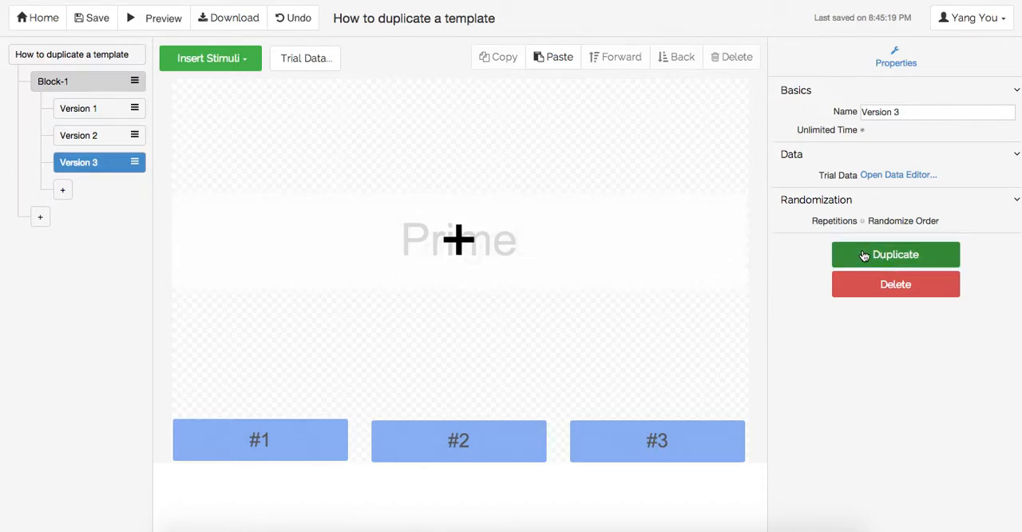
Step: Review the prime and target values in Version 1's trial data
{"action": "left_click", "coordinate": [113, 142]}
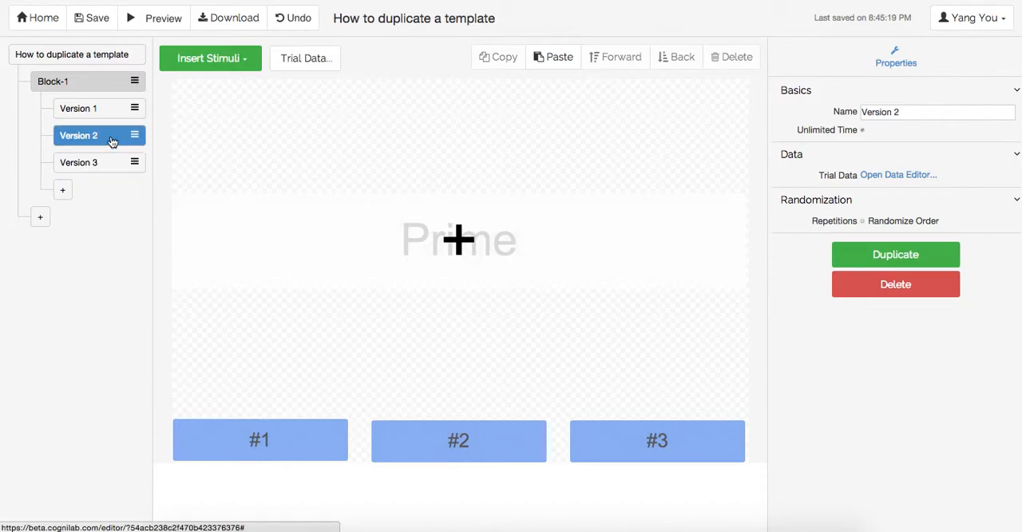
{"action": "left_click", "coordinate": [72, 110]}
{"action": "left_click", "coordinate": [282, 64]}
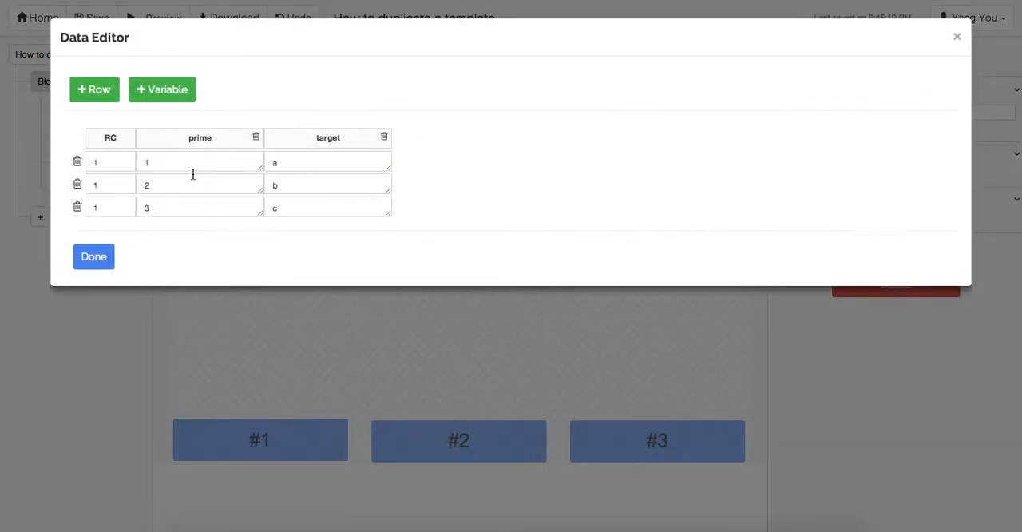
{"action": "left_click", "coordinate": [96, 257]}
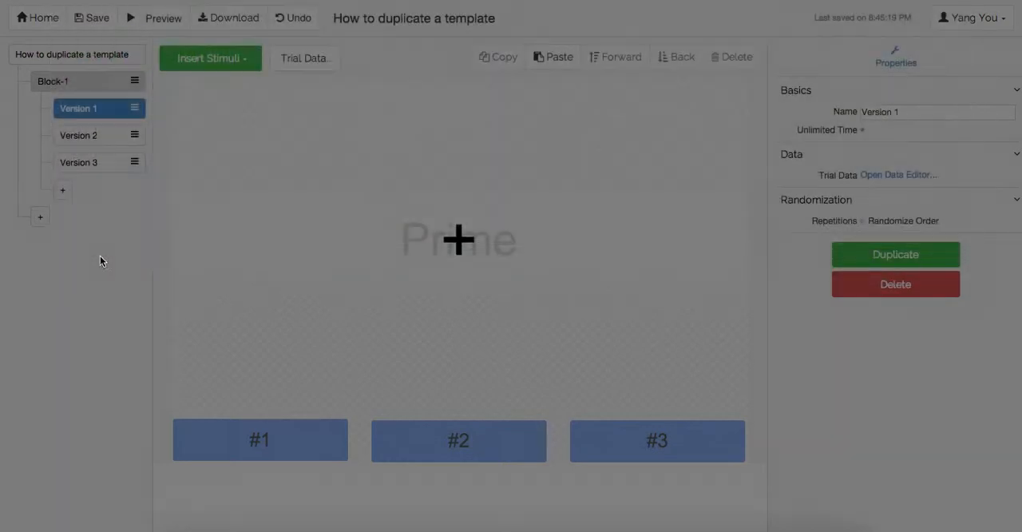
Step: Replace the three target values in Version 2's trial data with e, f and g
{"action": "left_click", "coordinate": [86, 138]}
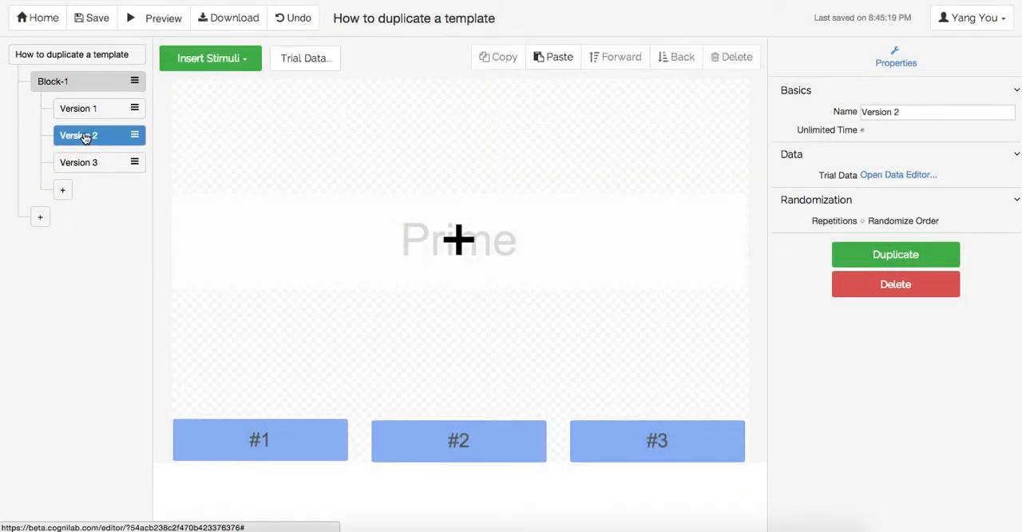
{"action": "left_click", "coordinate": [320, 64]}
{"action": "left_click", "coordinate": [337, 162]}
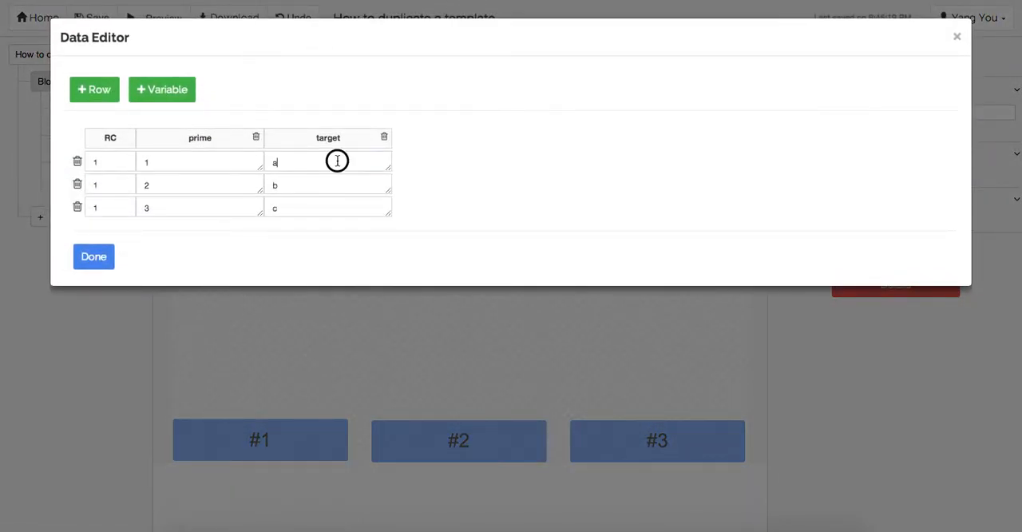
{"action": "key", "text": "BackSpace"}
{"action": "type", "text": "e"}
{"action": "left_click", "coordinate": [267, 184]}
{"action": "type", "text": "f"}
{"action": "left_click", "coordinate": [290, 205]}
{"action": "key", "text": "BackSpace"}
{"action": "type", "text": "g"}
{"action": "left_click", "coordinate": [103, 263]}
Step: Replace the three target values in Version 3's trial data with x, y and z
{"action": "left_click", "coordinate": [94, 169]}
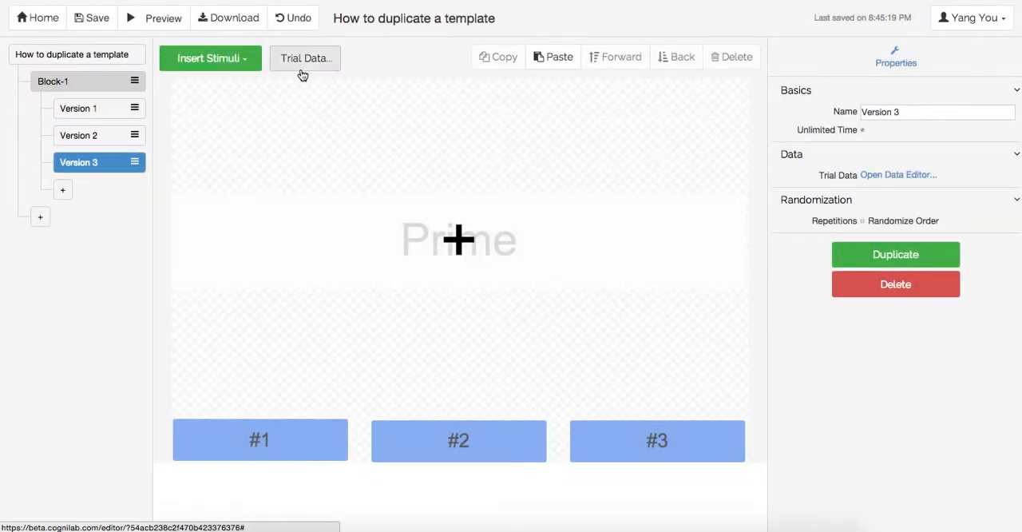
{"action": "left_click", "coordinate": [301, 64]}
{"action": "left_click", "coordinate": [306, 164]}
{"action": "key", "text": "BackSpace"}
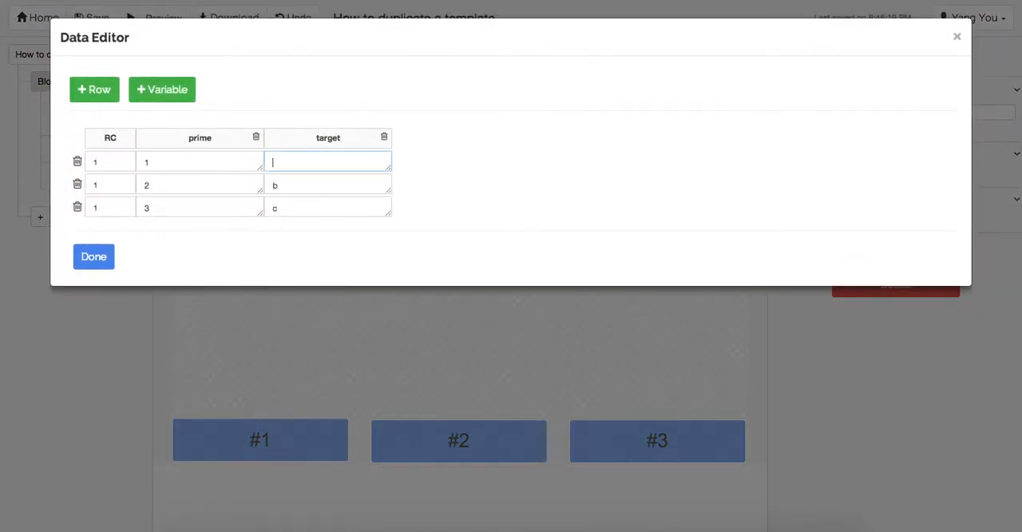
{"action": "key", "text": "BackSpace"}
{"action": "type", "text": "y"}
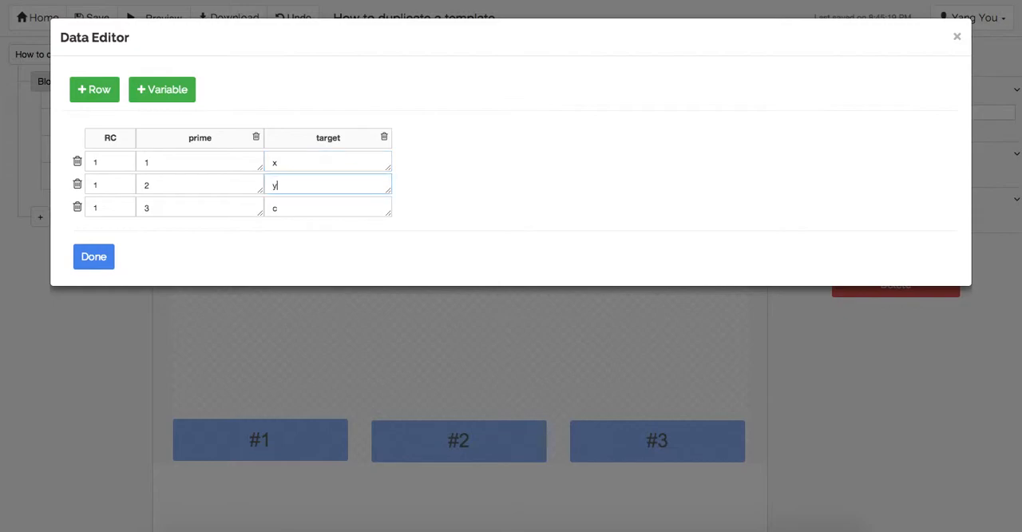
{"action": "left_click", "coordinate": [289, 208]}
{"action": "key", "text": "BackSpace"}
{"action": "type", "text": "z"}
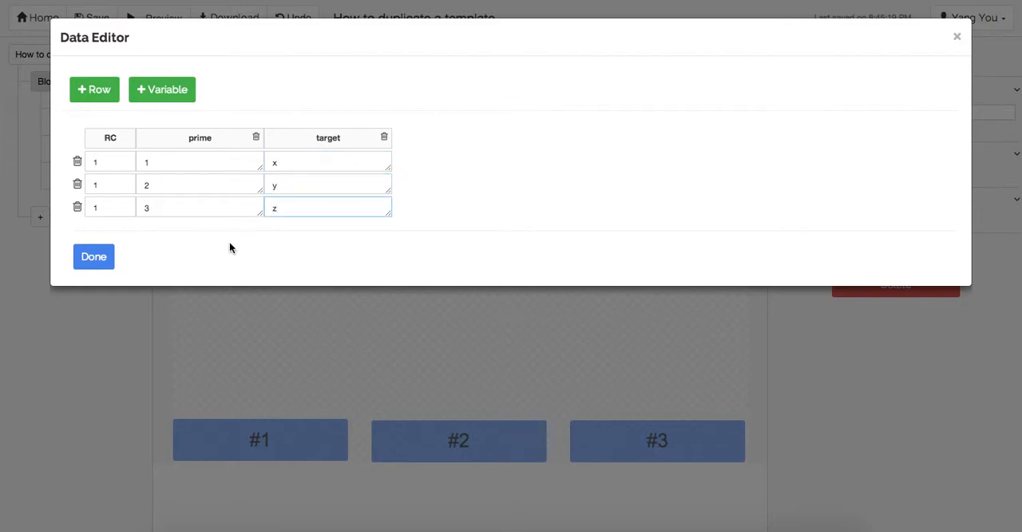
{"action": "left_click", "coordinate": [94, 256]}
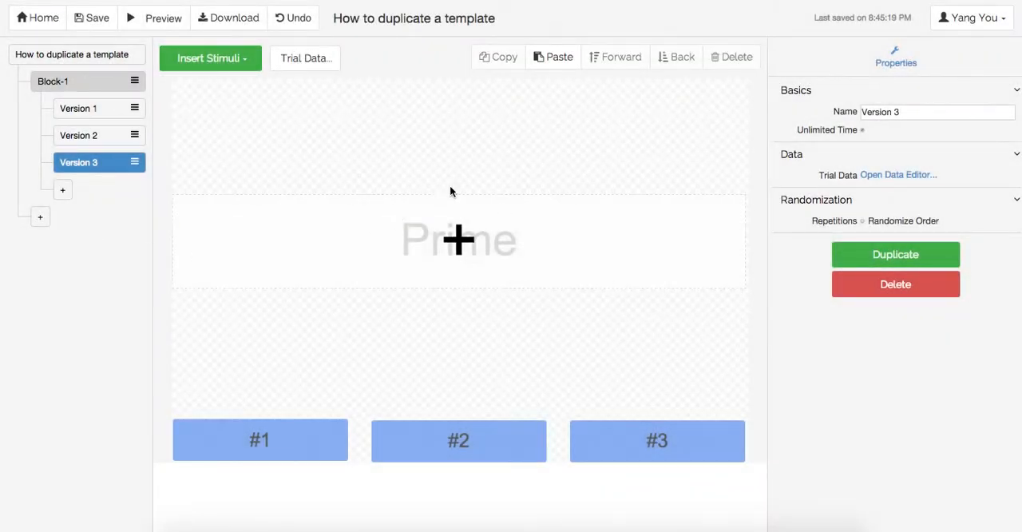
Step: Save the experiment and go over Block-1's Randomize Order setting for trials
{"action": "left_click", "coordinate": [94, 18]}
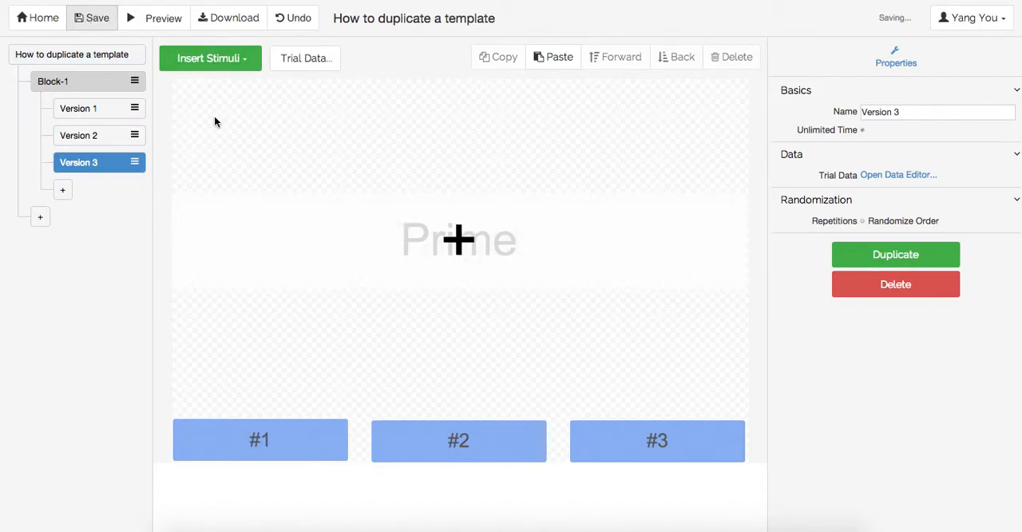
{"action": "left_click", "coordinate": [100, 83]}
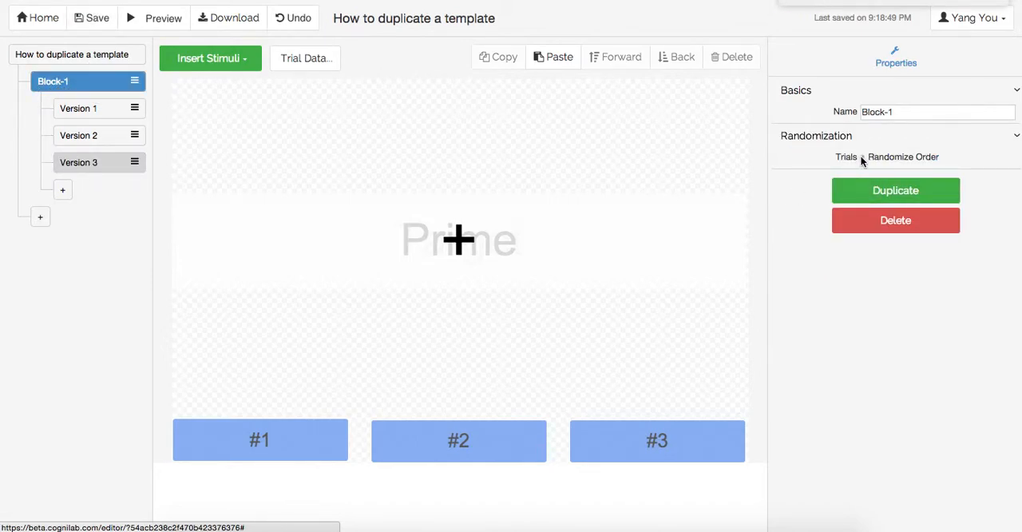
{"action": "left_click", "coordinate": [106, 27]}
Step: Run the experiment preview through every trial using responses #1, #2 and #3, and examine the recorded results table
{"action": "left_click", "coordinate": [138, 24]}
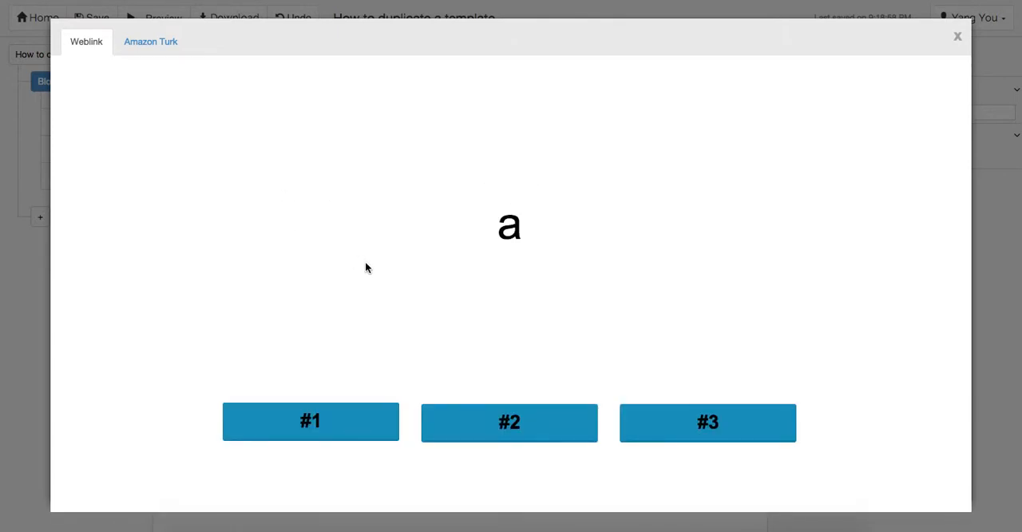
{"action": "left_click", "coordinate": [370, 415]}
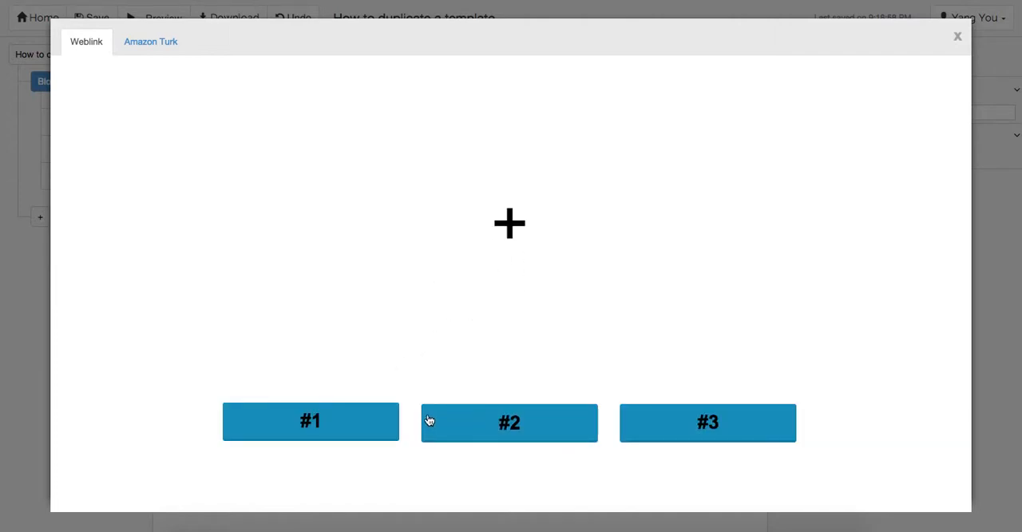
{"action": "left_click", "coordinate": [354, 425]}
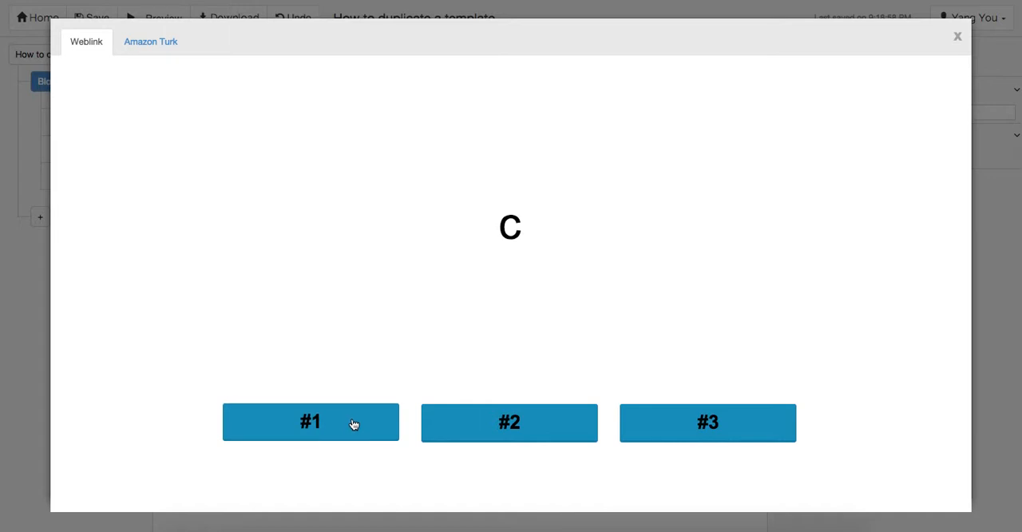
{"action": "left_click", "coordinate": [353, 425]}
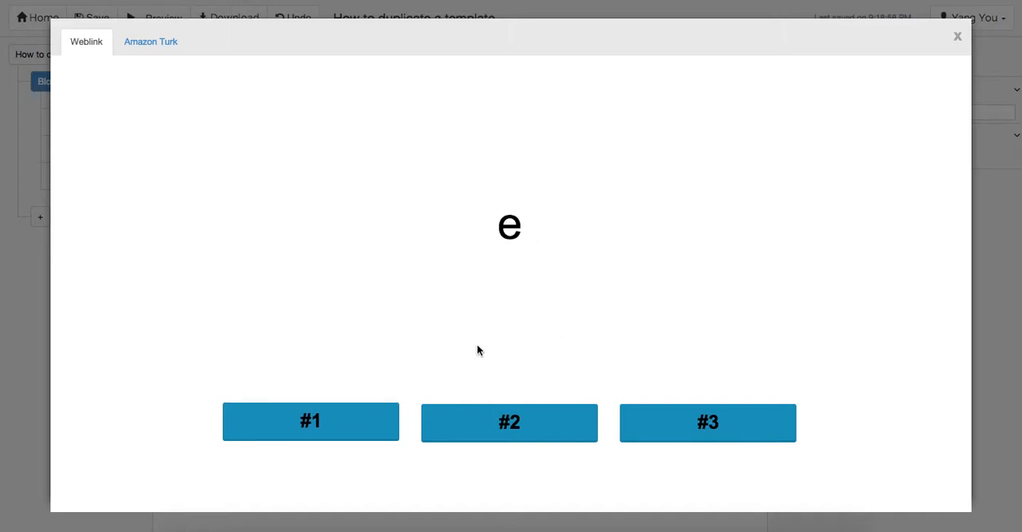
{"action": "left_click", "coordinate": [370, 407]}
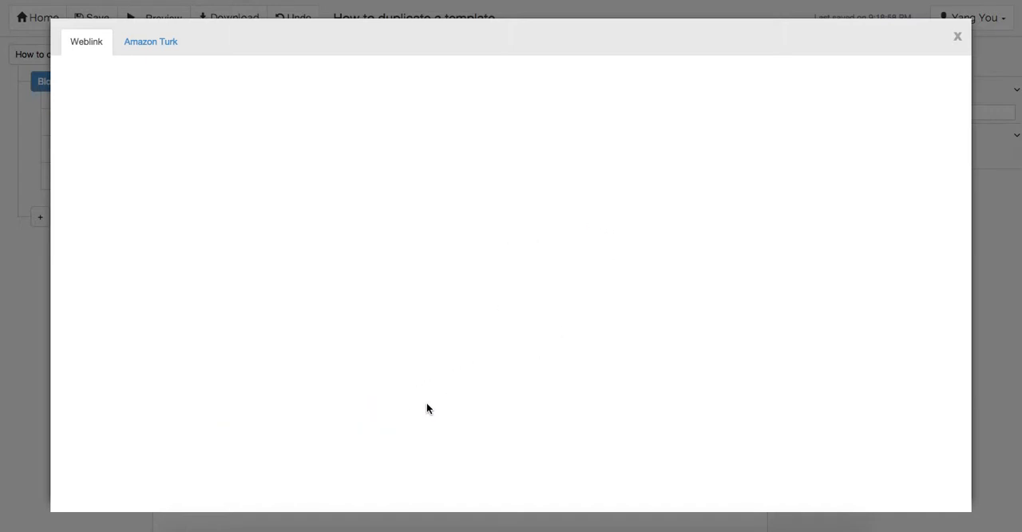
{"action": "left_click", "coordinate": [376, 422]}
{"action": "left_click", "coordinate": [485, 429]}
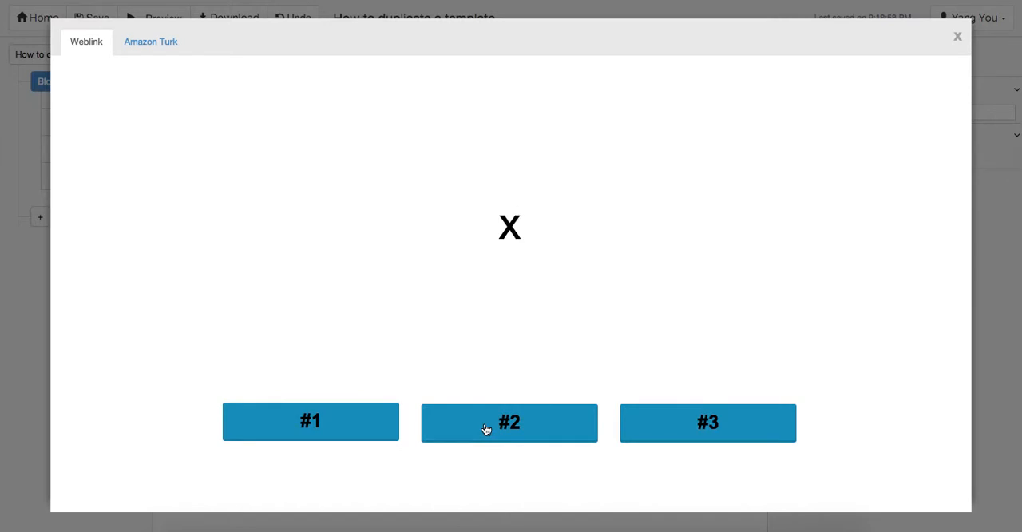
{"action": "left_click", "coordinate": [495, 424]}
{"action": "left_click", "coordinate": [679, 423]}
{"action": "left_click", "coordinate": [662, 418]}
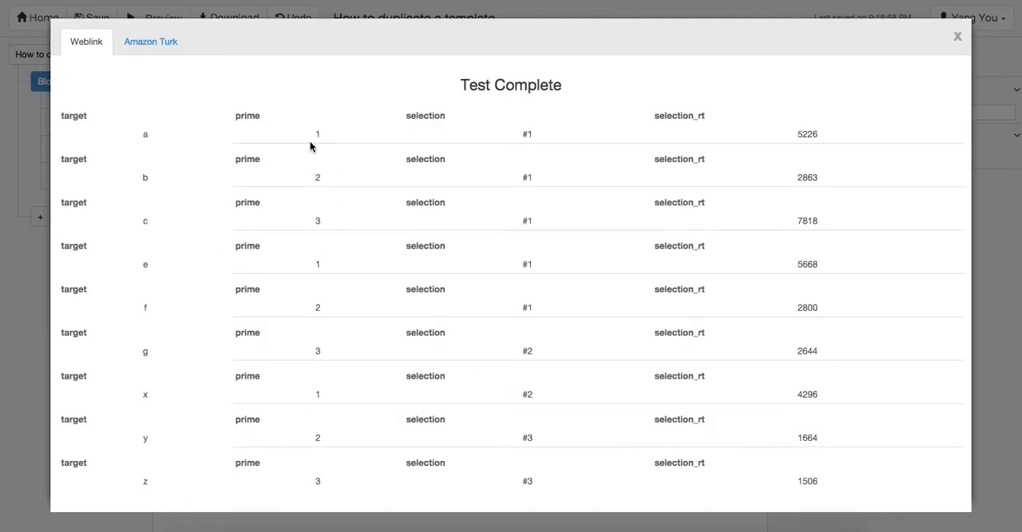
{"action": "left_click_drag", "start_coordinate": [315, 133], "coordinate": [292, 119]}
{"action": "left_click", "coordinate": [959, 36]}
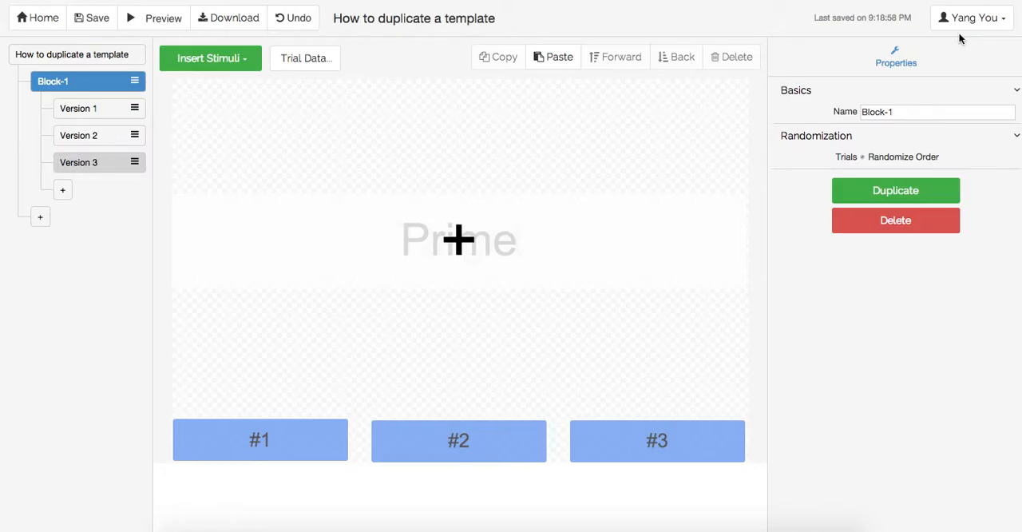